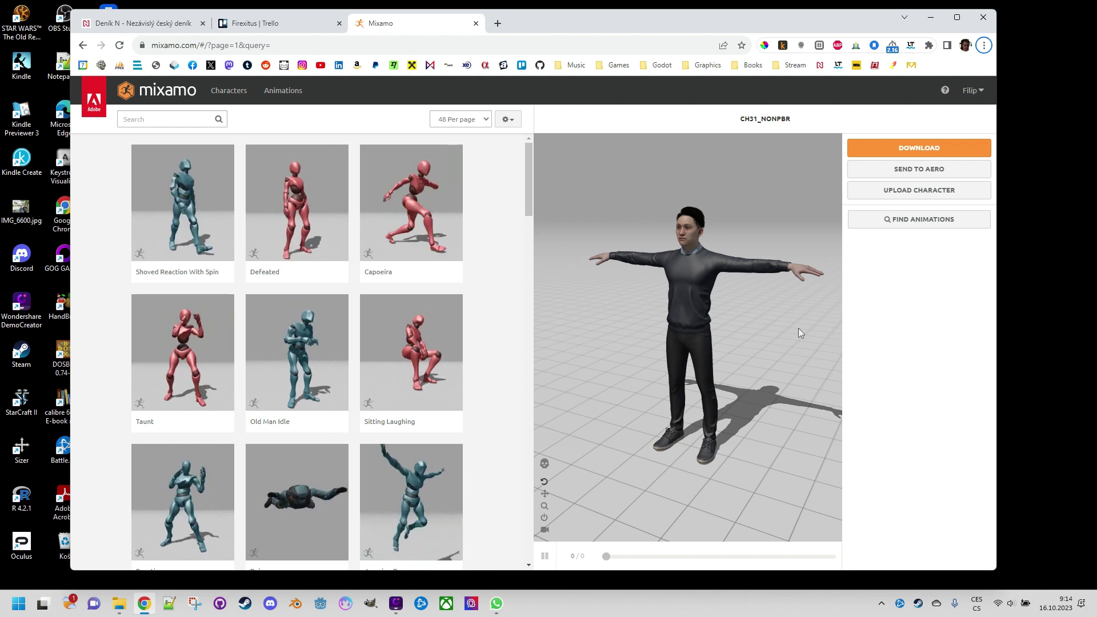
Search Mixamo for 'jump' and apply the Jumping animation to the character
{"action": "left_click", "coordinate": [203, 118]}
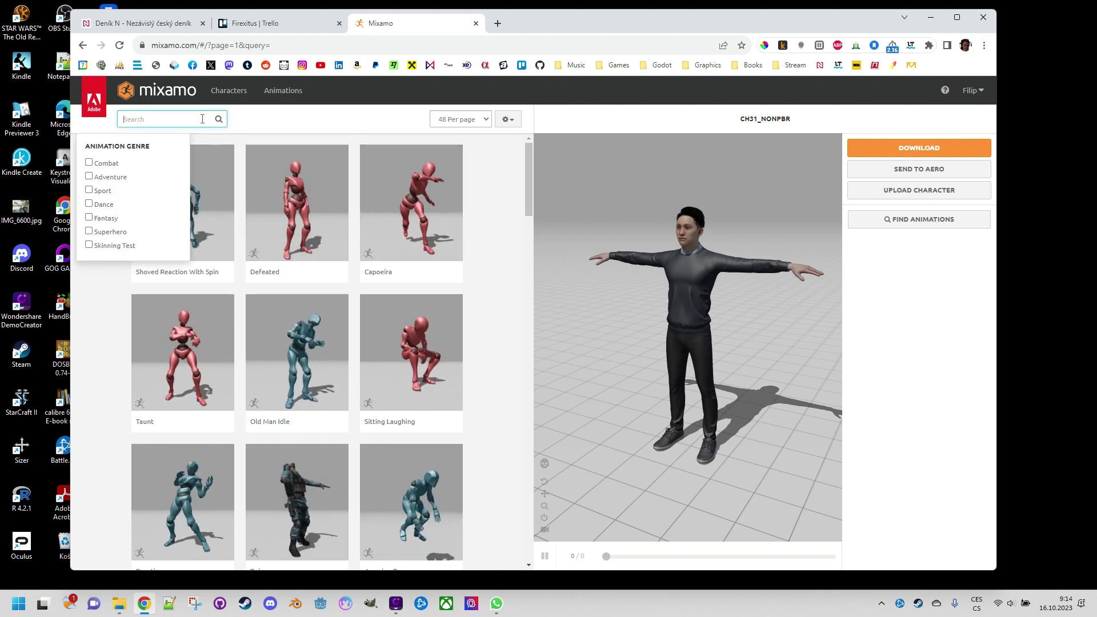
{"action": "type", "text": "jump"}
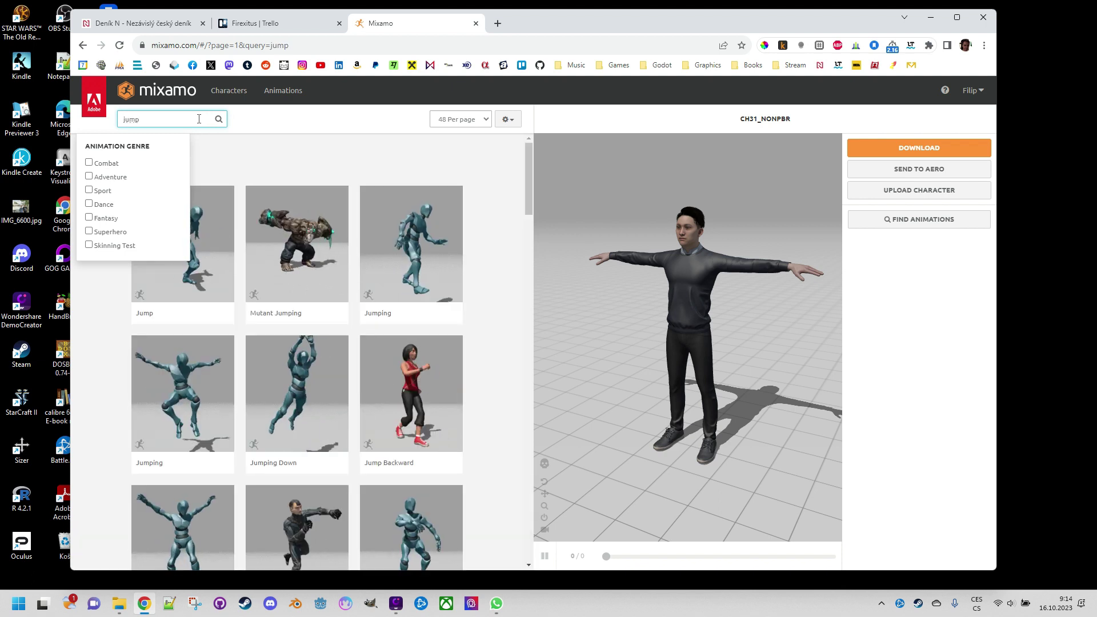
{"action": "left_click", "coordinate": [328, 147]}
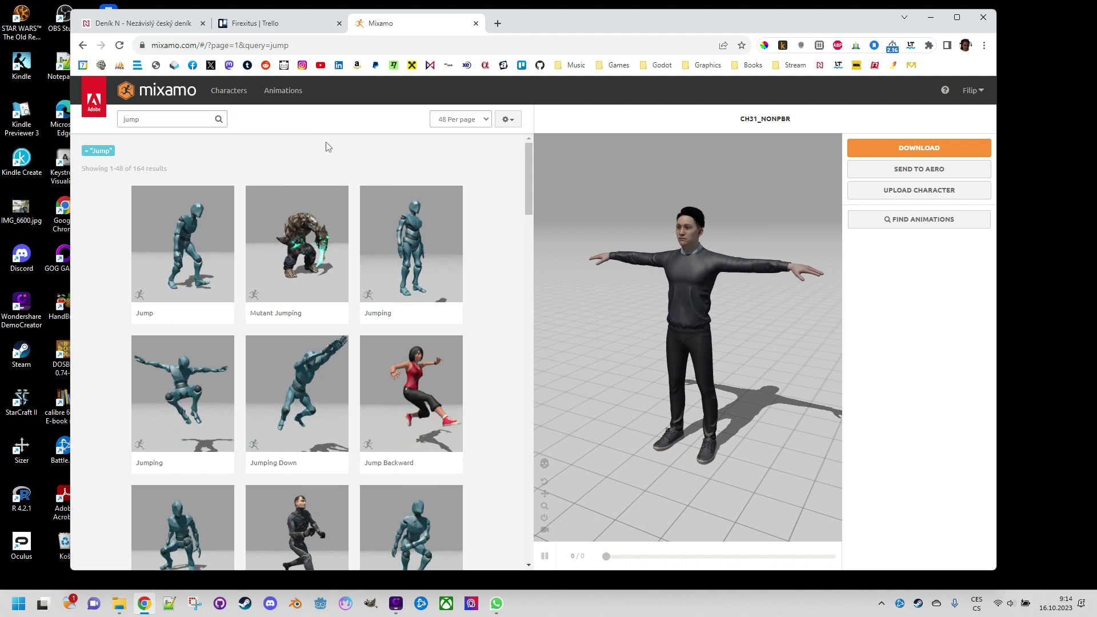
{"action": "scroll", "coordinate": [337, 276], "scroll_direction": "down", "scroll_amount": 4}
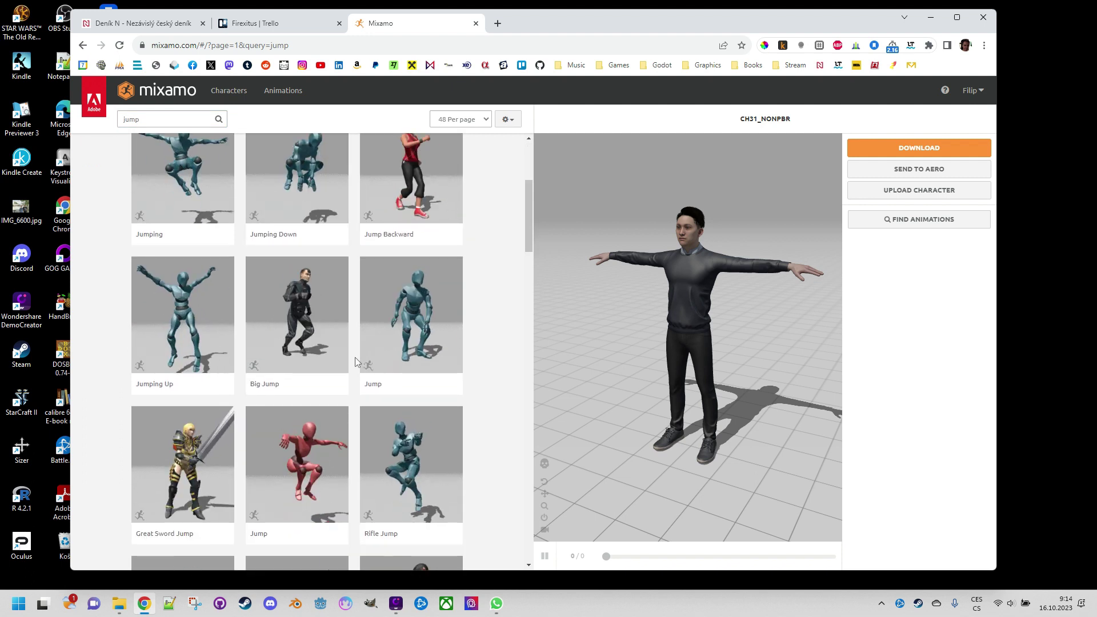
{"action": "scroll", "coordinate": [342, 354], "scroll_direction": "up", "scroll_amount": 2}
{"action": "left_click", "coordinate": [184, 278]}
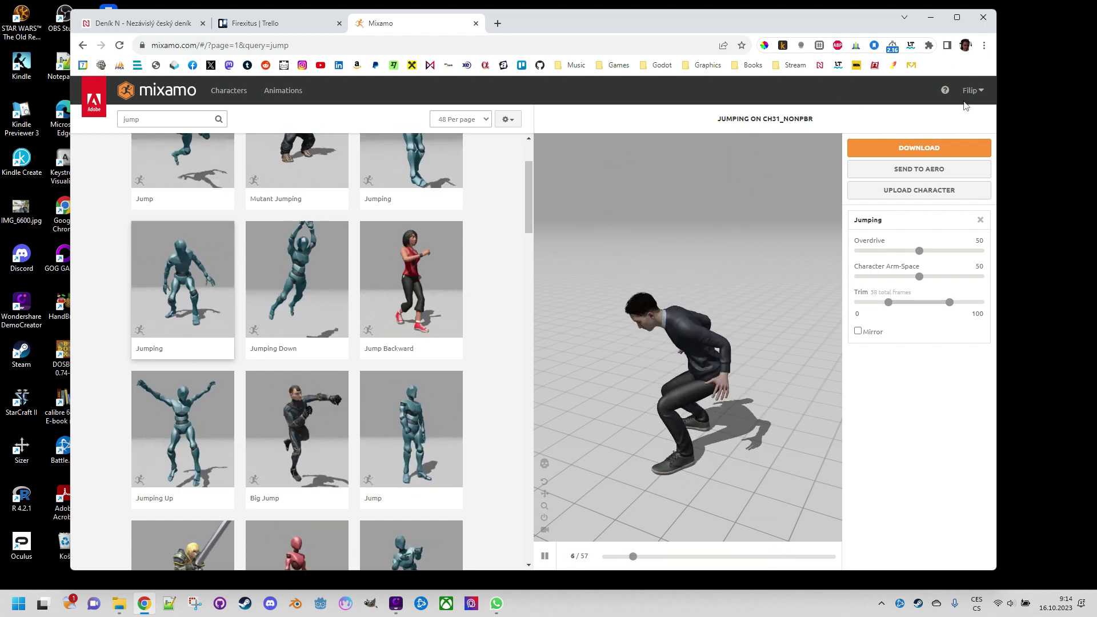
Download Jumping as FBX Binary at 30 fps without skin, saving Jumping.fbx
{"action": "left_click", "coordinate": [894, 148]}
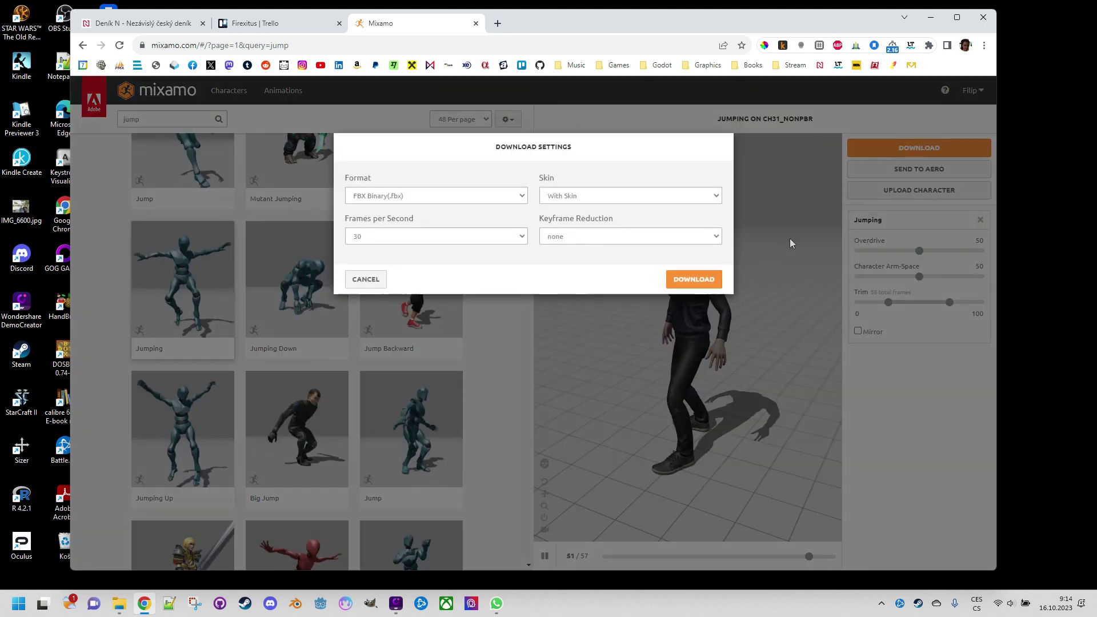
{"action": "left_click", "coordinate": [580, 196]}
{"action": "left_click", "coordinate": [579, 216]}
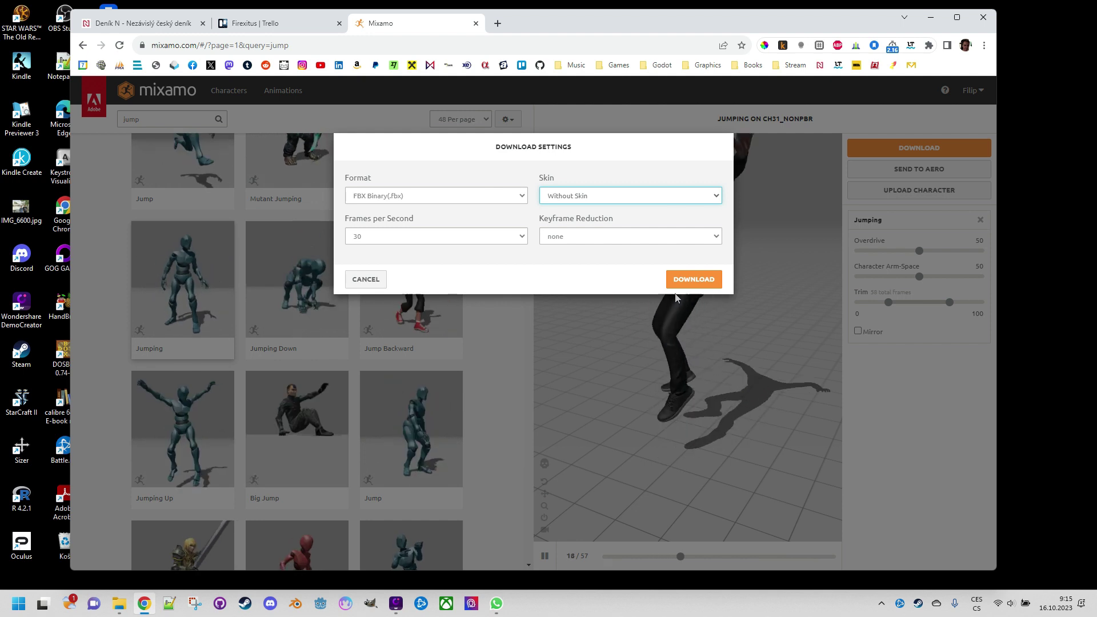
{"action": "left_click", "coordinate": [691, 280]}
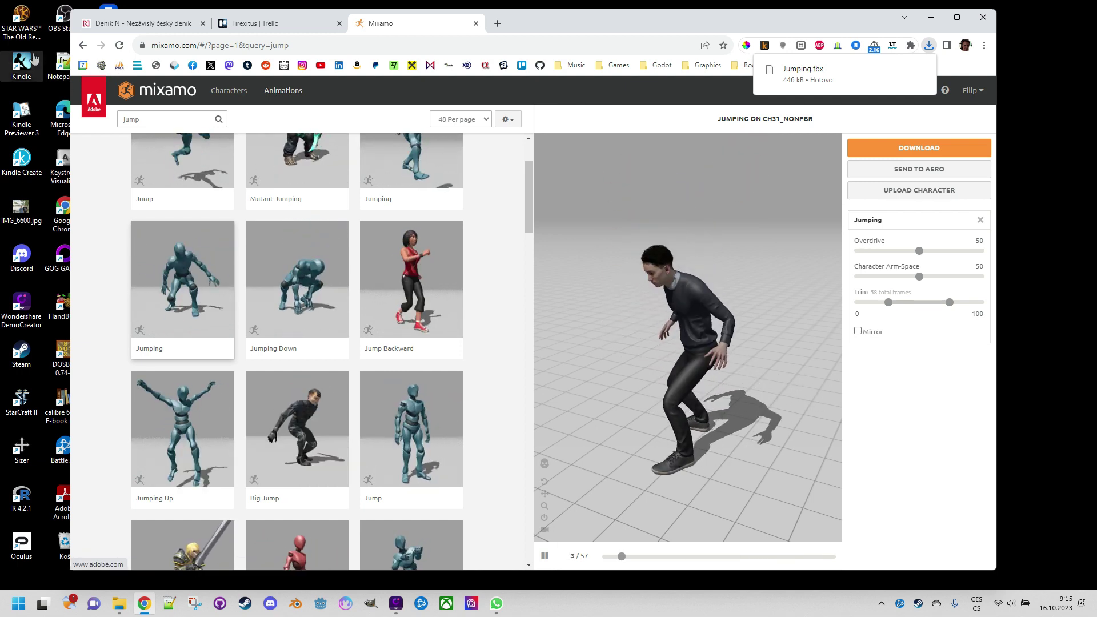
{"action": "left_click", "coordinate": [149, 120]}
Search 'fall', apply Falling Idle, and download it without skin as Falling Idle.fbx
{"action": "type", "text": "fall"}
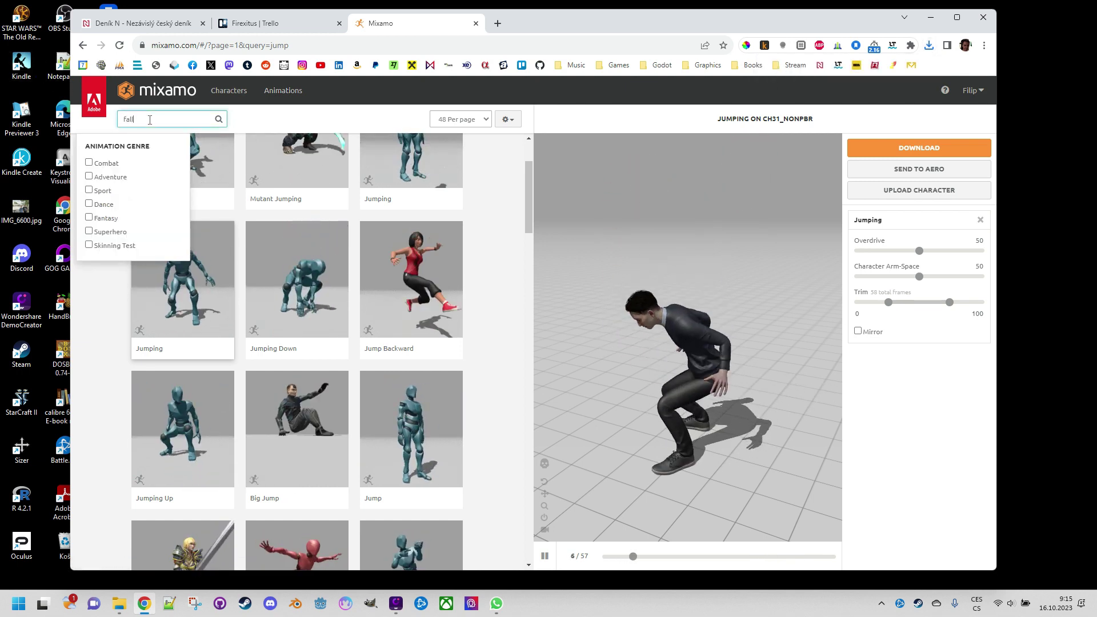
{"action": "key", "text": "Return"}
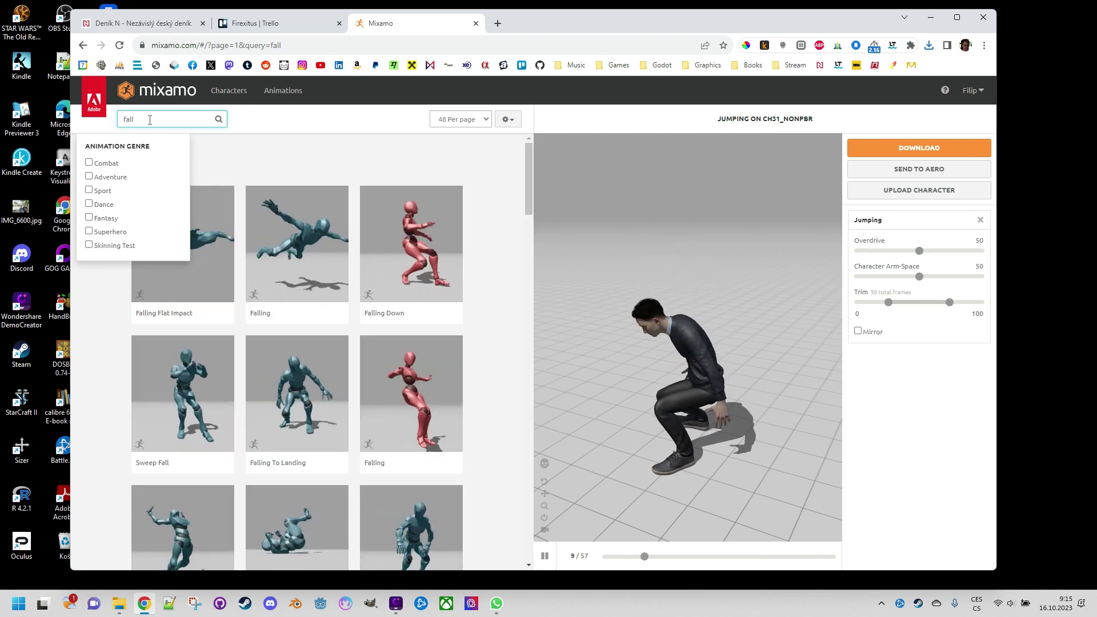
{"action": "scroll", "coordinate": [262, 172], "scroll_direction": "down", "scroll_amount": 7}
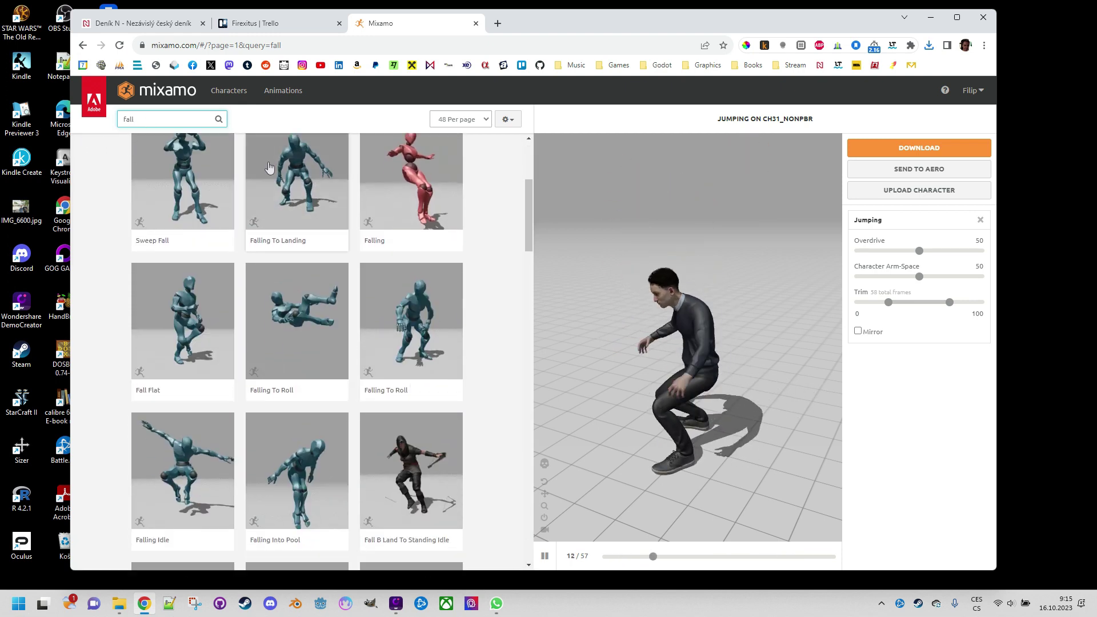
{"action": "left_click", "coordinate": [183, 310]}
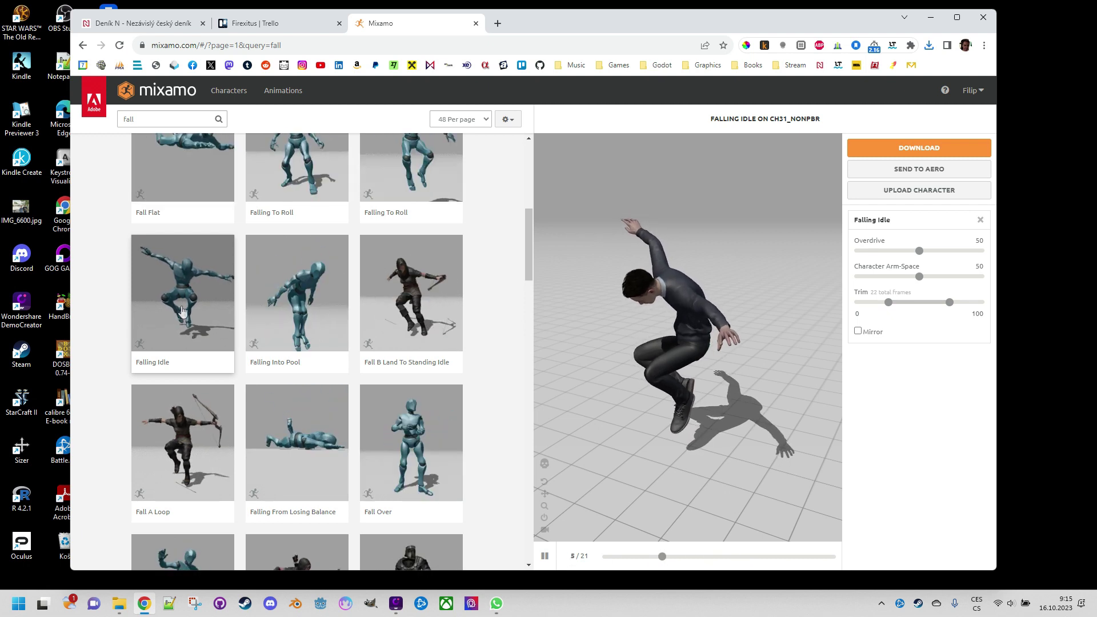
{"action": "left_click", "coordinate": [919, 149]}
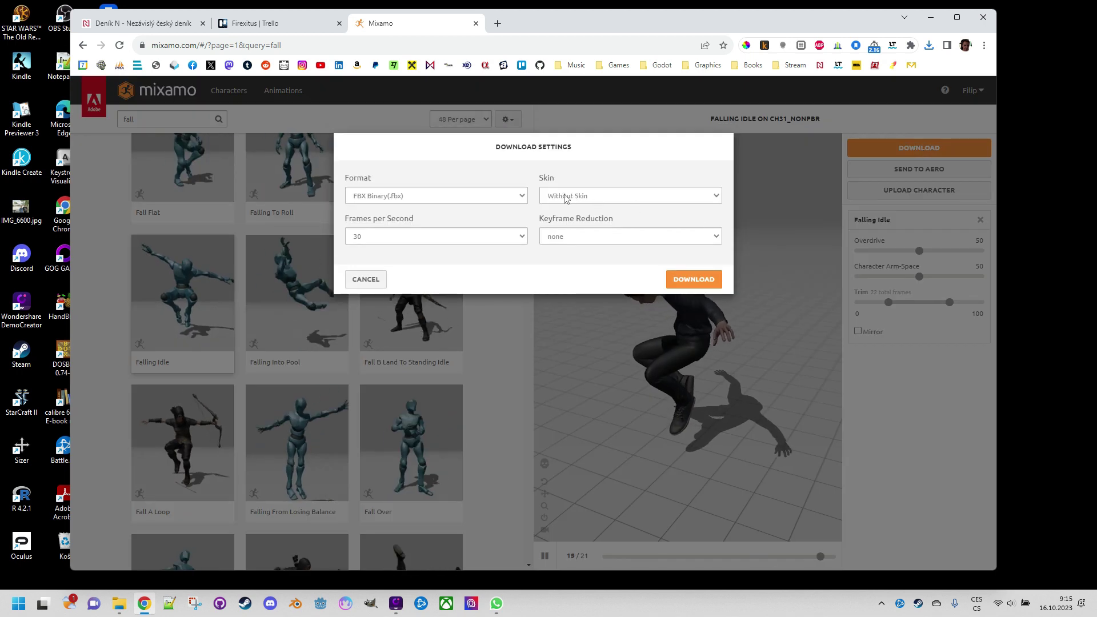
{"action": "left_click", "coordinate": [693, 279]}
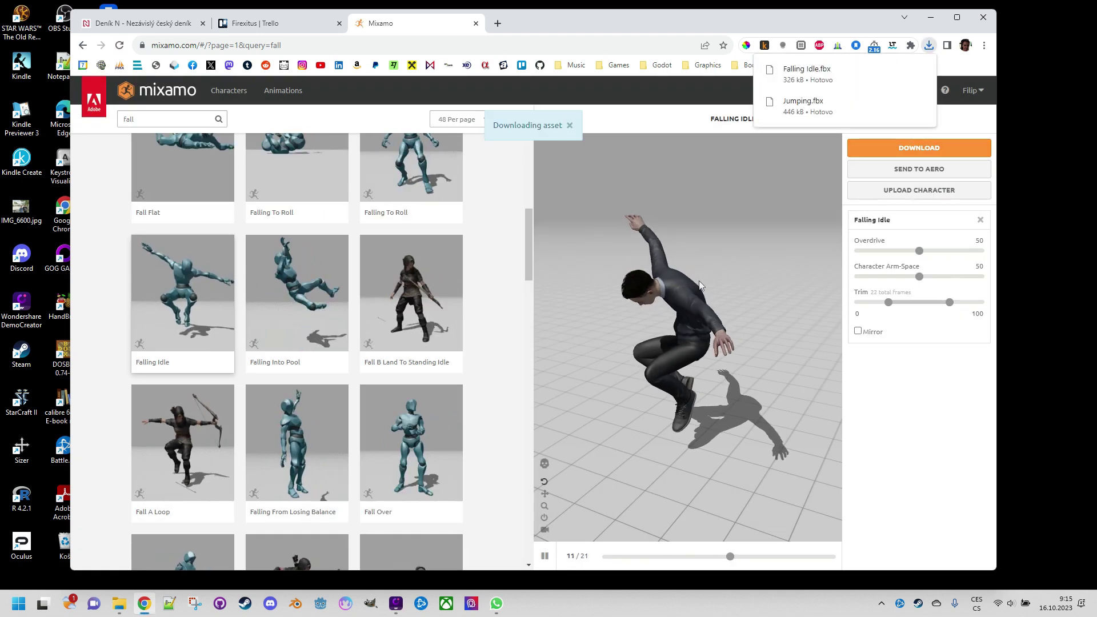
Minimise Chrome, confirm both FBX files in Downloads, and launch Blender from the taskbar
{"action": "left_click", "coordinate": [932, 22]}
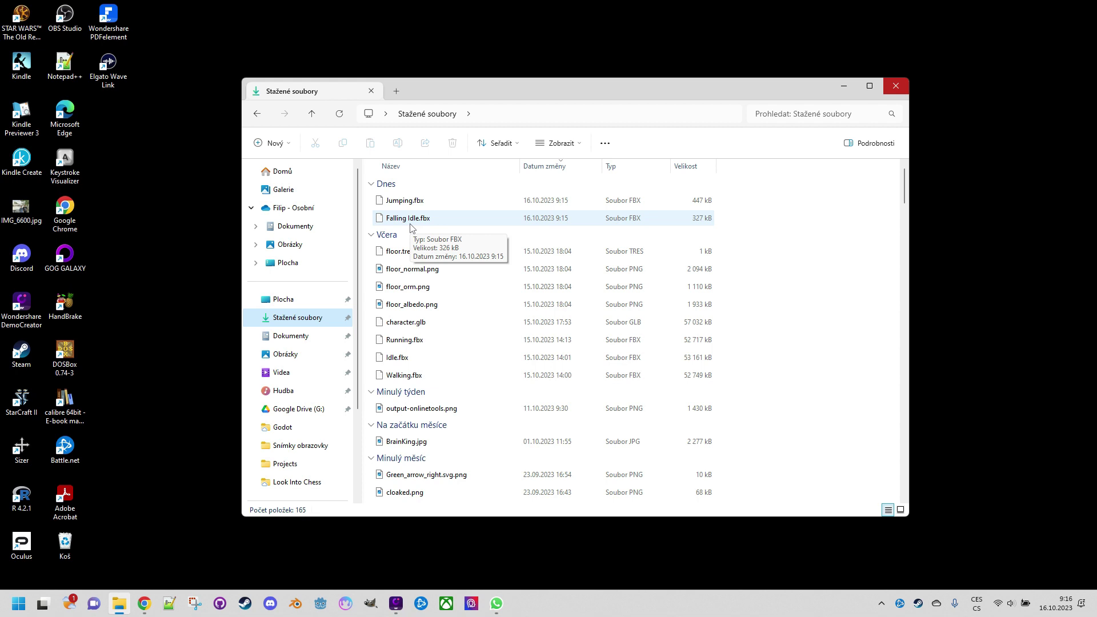
{"action": "left_click", "coordinate": [296, 603]}
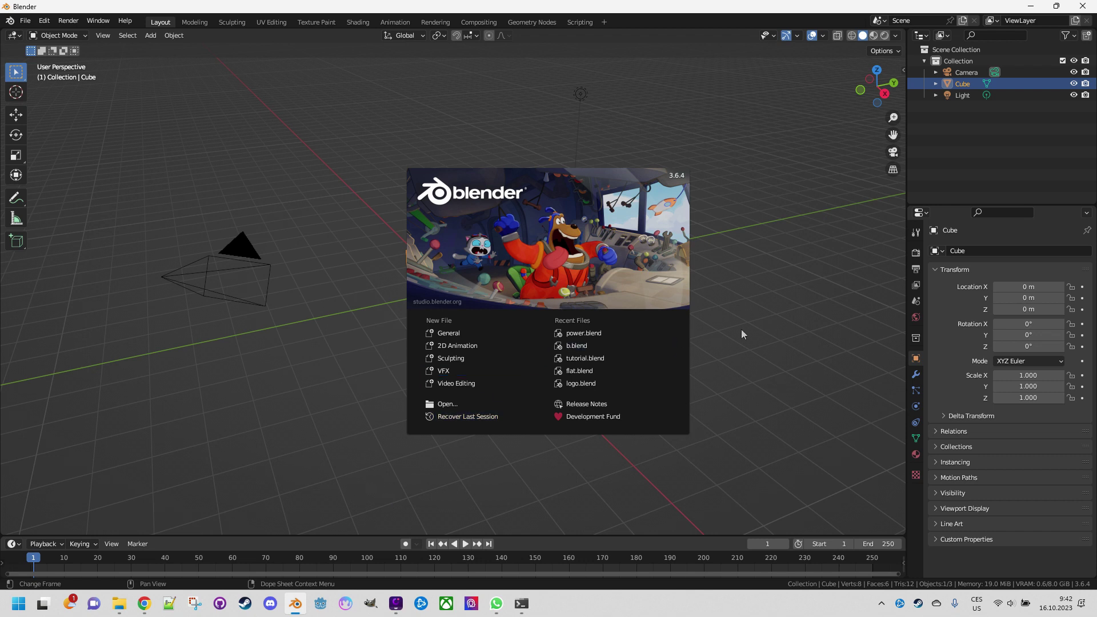
Clear the default camera, cube and light from the Blender scene
{"action": "left_click", "coordinate": [742, 329]}
{"action": "key", "text": "x"}
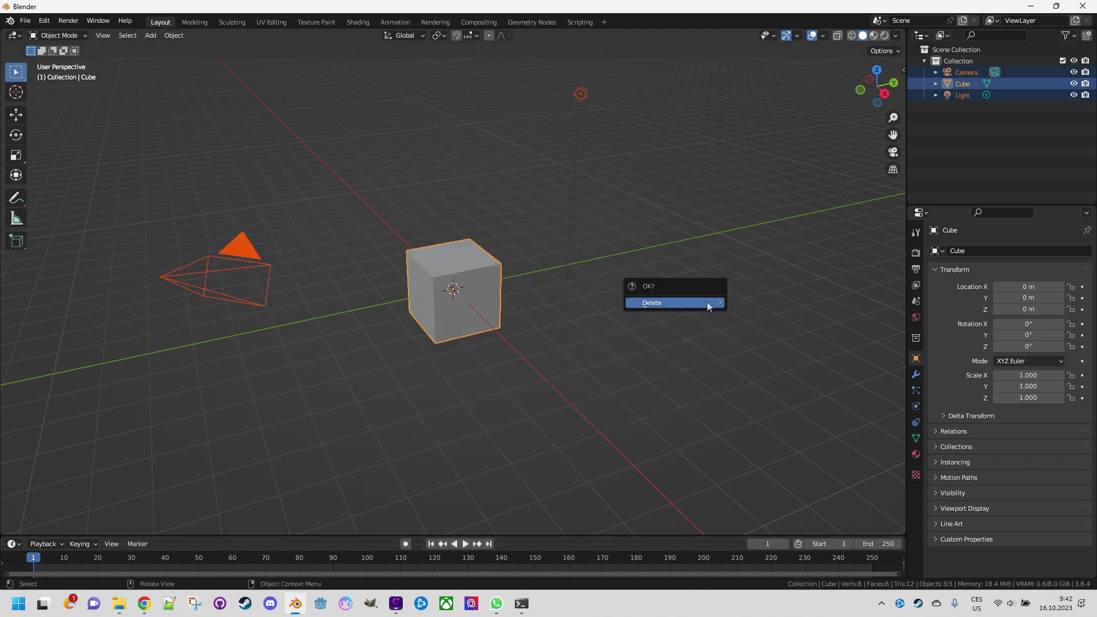
{"action": "left_click", "coordinate": [707, 302]}
Import Falling Idle.fbx and Jumping.fbx from Downloads as FBX
{"action": "left_click", "coordinate": [25, 21]}
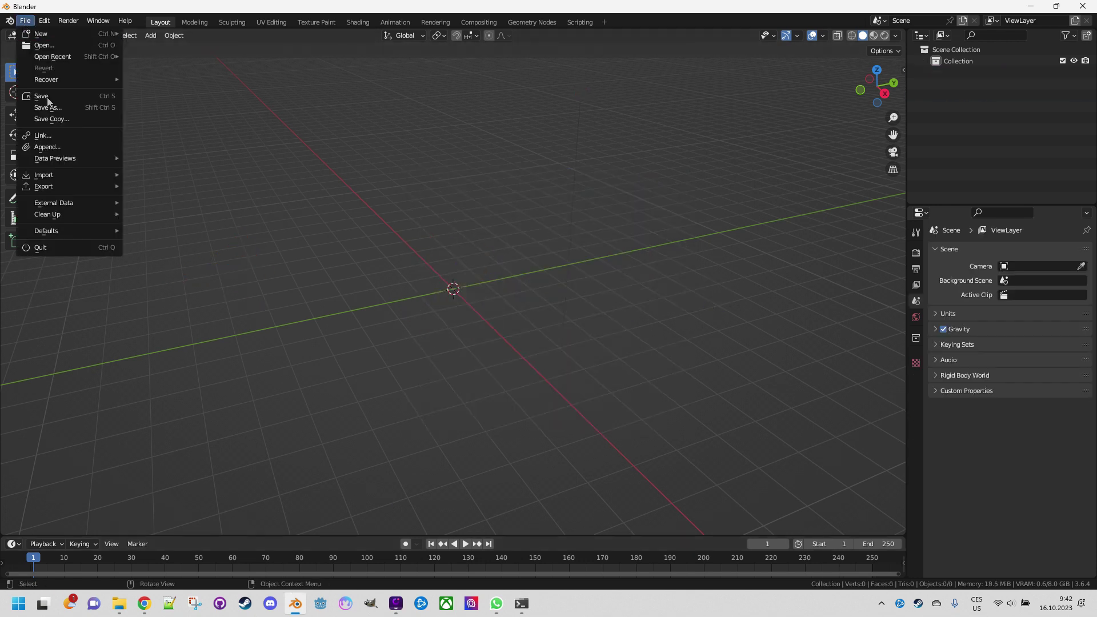
{"action": "mouse_move", "coordinate": [63, 177]}
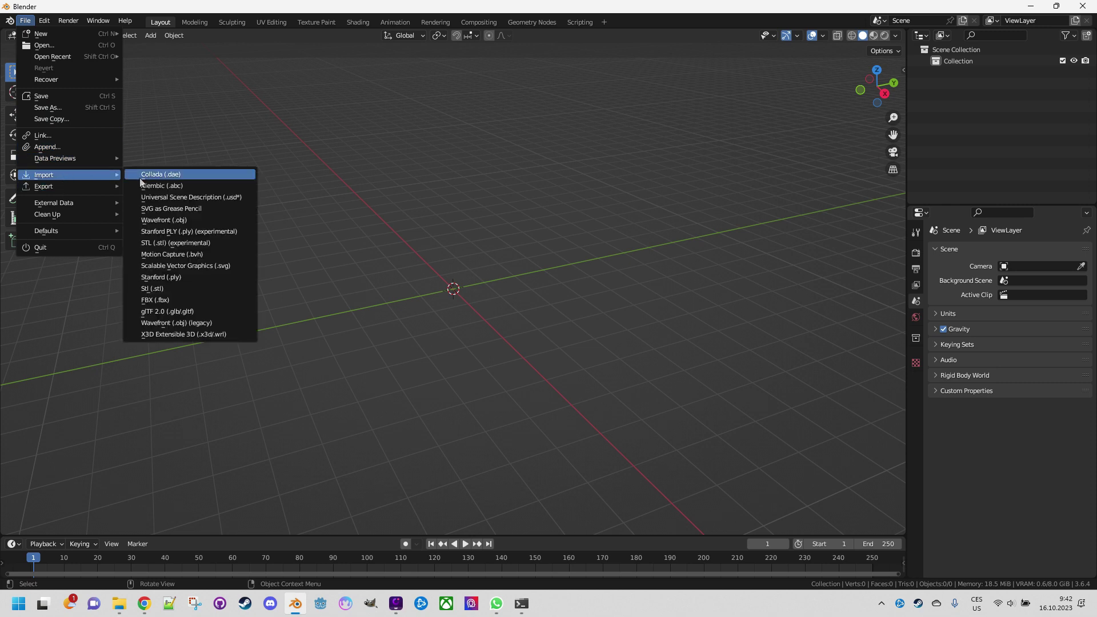
{"action": "left_click", "coordinate": [178, 297]}
{"action": "left_click", "coordinate": [288, 272]}
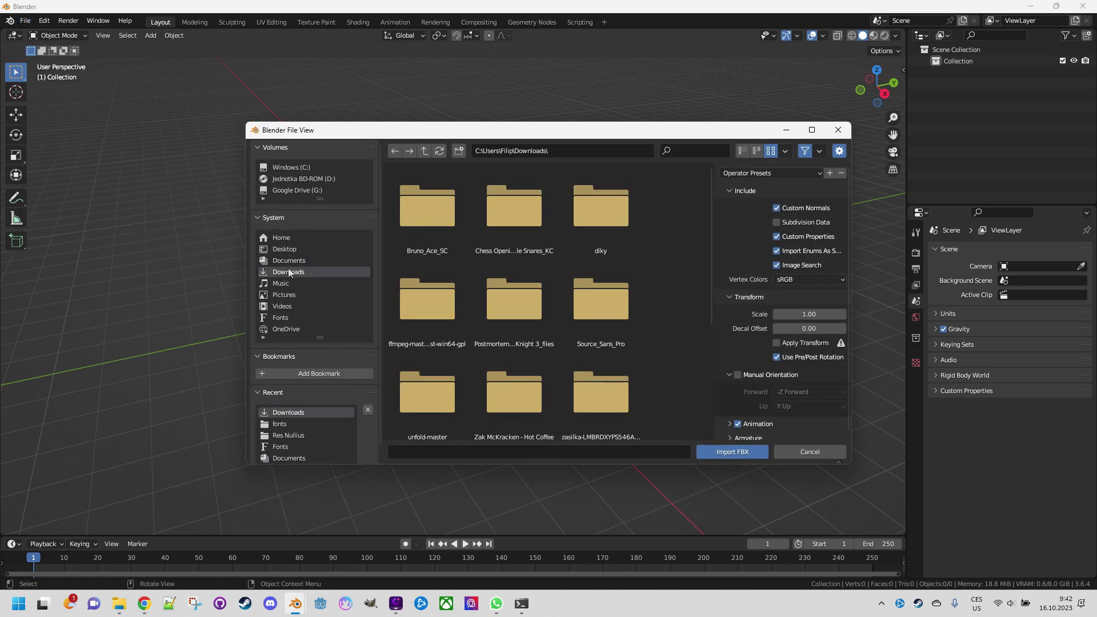
{"action": "scroll", "coordinate": [559, 288], "scroll_direction": "down", "scroll_amount": 5}
{"action": "left_click", "coordinate": [426, 296]}
{"action": "left_click", "coordinate": [620, 299], "text": "ctrl"}
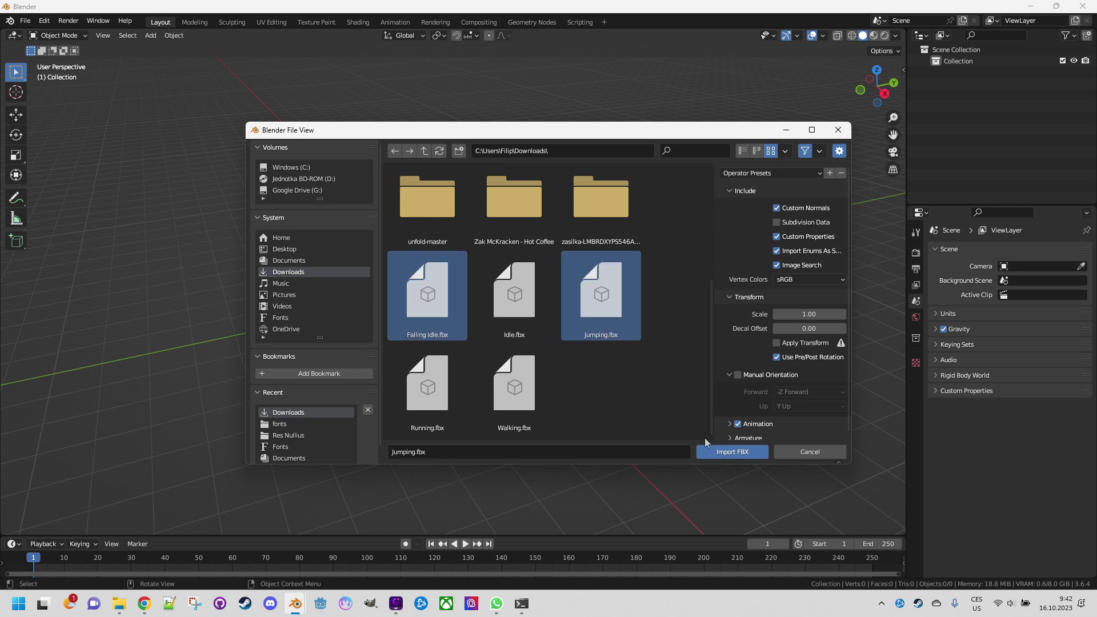
{"action": "left_click", "coordinate": [731, 451]}
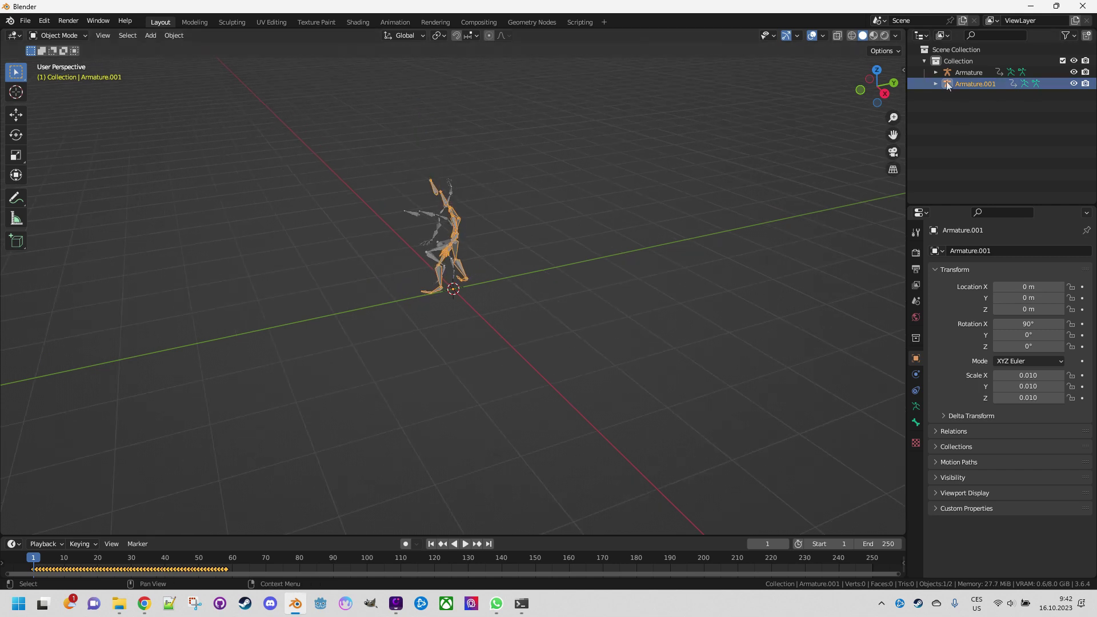
Delete Armature.001 and rotate the remaining Armature 180° about Z
{"action": "key", "text": "Delete"}
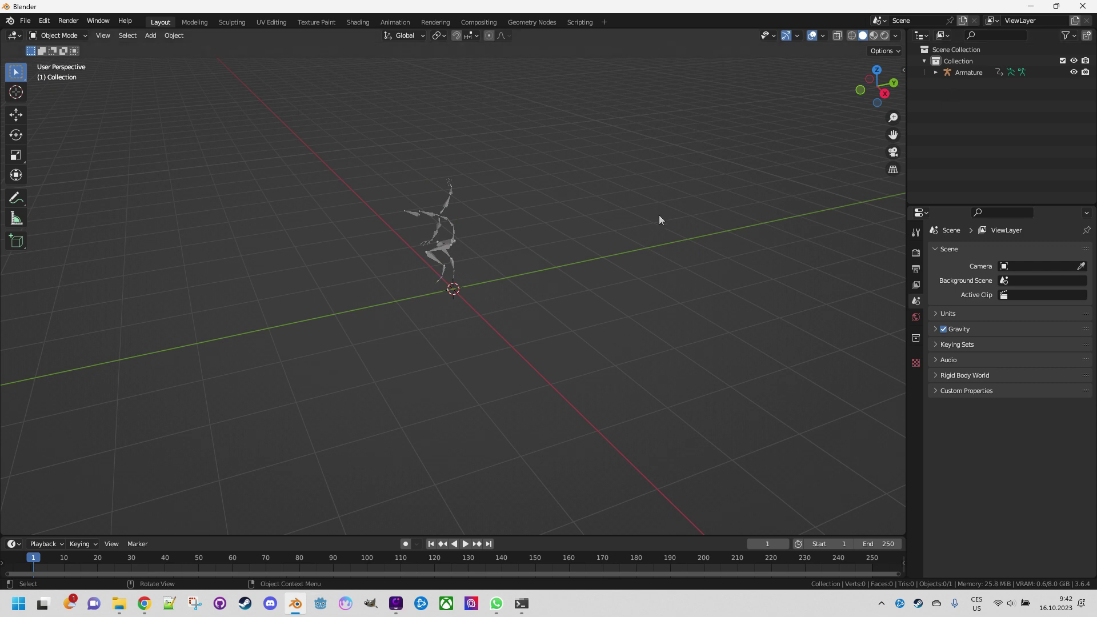
{"action": "left_click", "coordinate": [955, 72]}
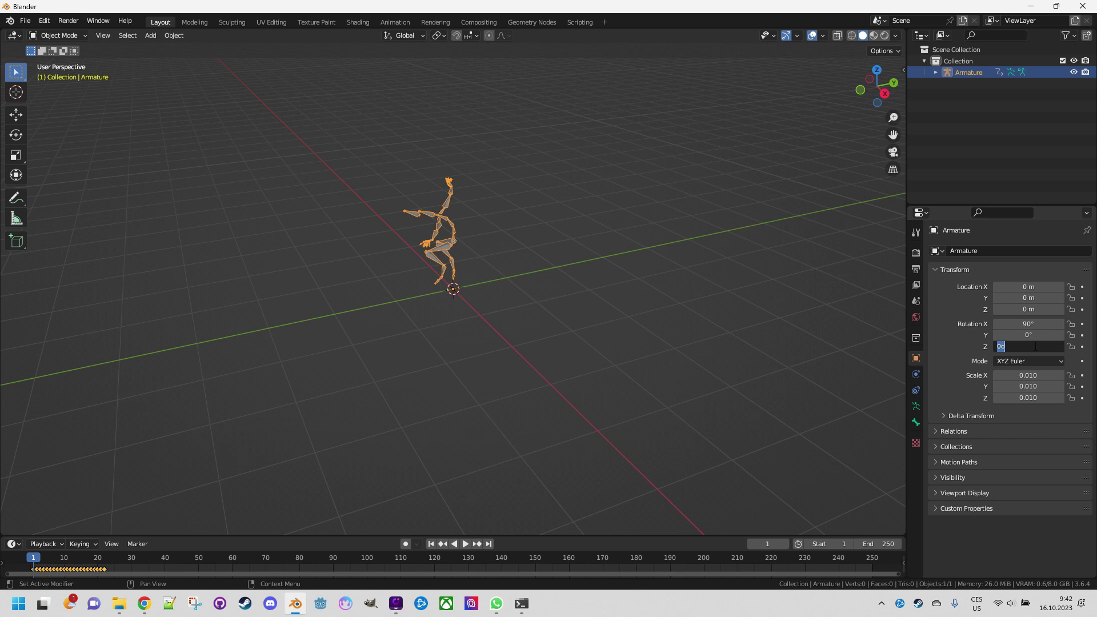
{"action": "key", "text": "Return"}
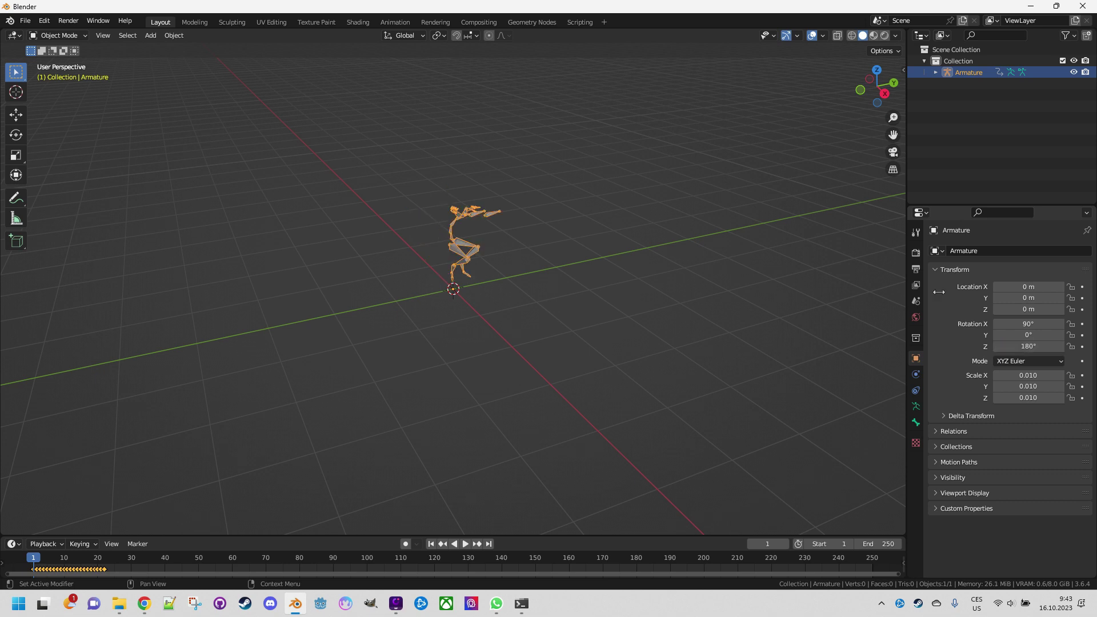
{"action": "middle_click_drag", "start_coordinate": [548, 243], "coordinate": [812, 130]}
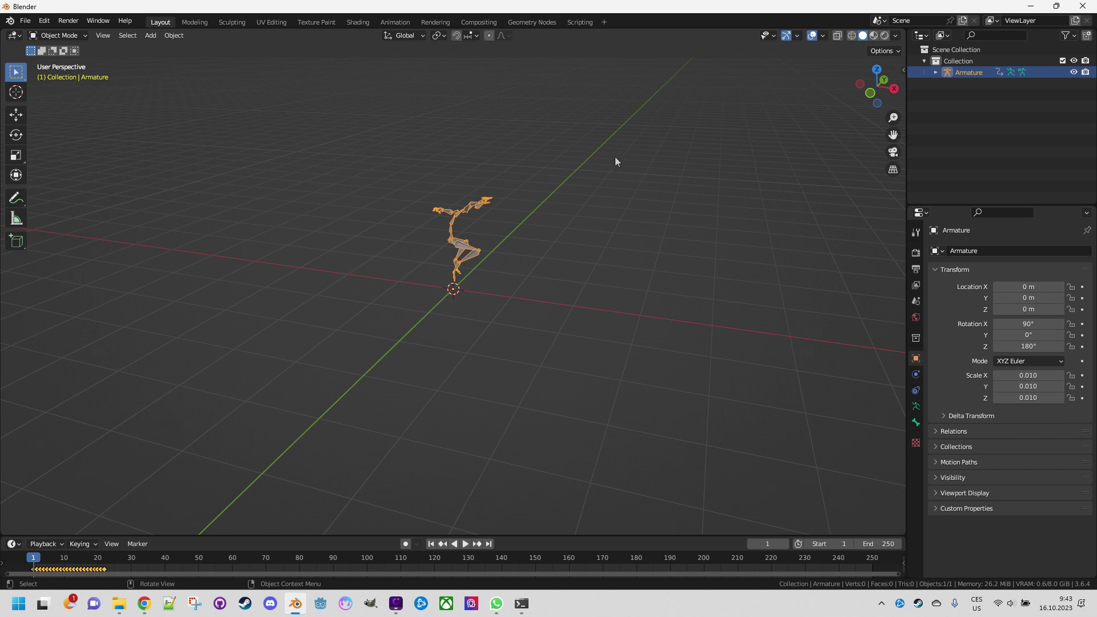
Apply the Armature's rotation so it reads 0°, then switch to the Animation workspace
{"action": "left_click", "coordinate": [173, 36]}
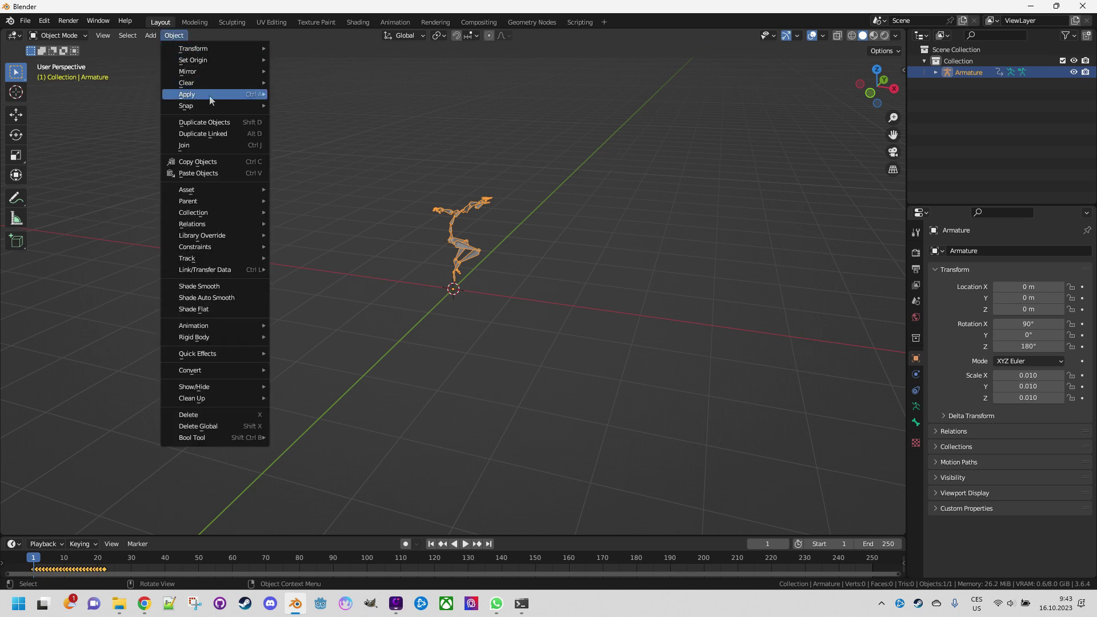
{"action": "mouse_move", "coordinate": [211, 96]}
{"action": "left_click", "coordinate": [309, 106]}
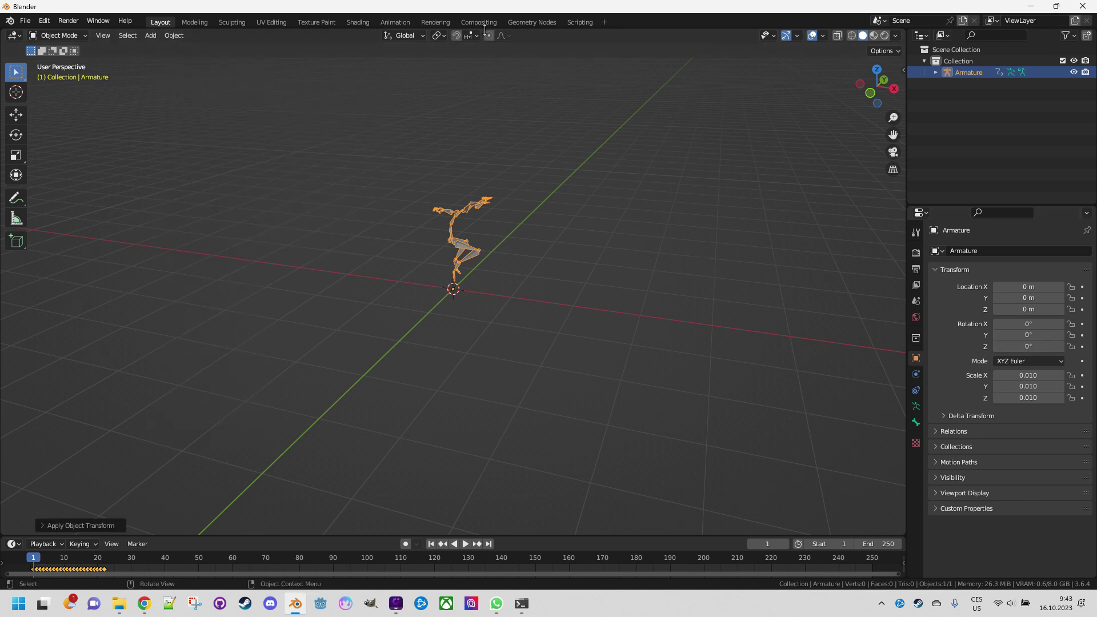
{"action": "left_click", "coordinate": [395, 23]}
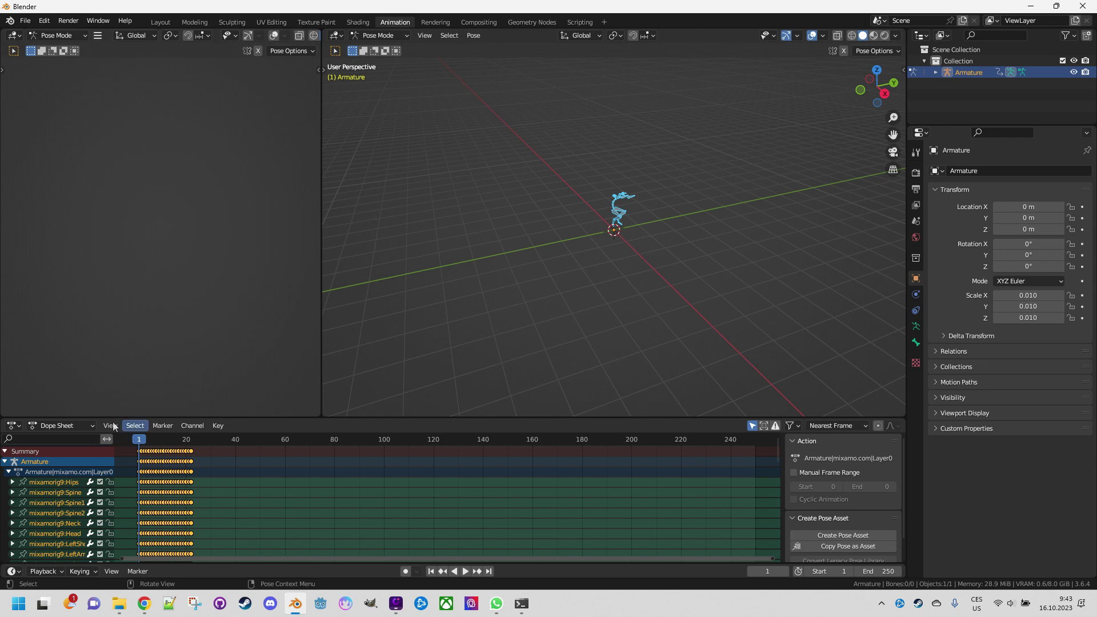
In the Action Editor, name the falling action 'fall', assign Armature.001|mixamo.com|Layer0 and rename it 'jump'
{"action": "left_click", "coordinate": [91, 426]}
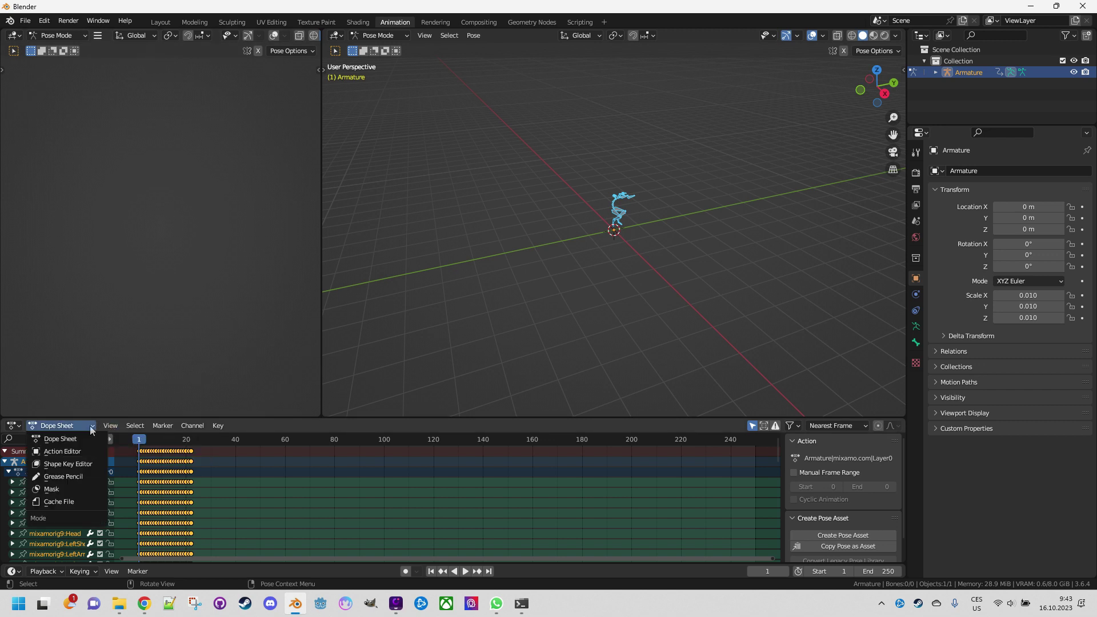
{"action": "left_click", "coordinate": [81, 452]}
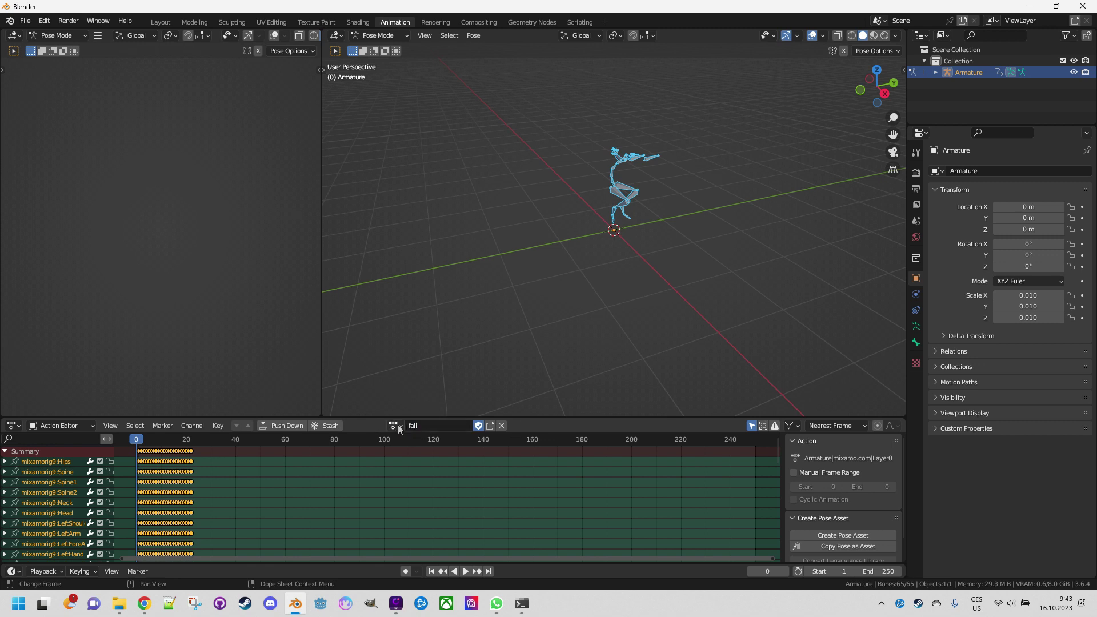
{"action": "left_click", "coordinate": [398, 425]}
{"action": "left_click", "coordinate": [407, 451]}
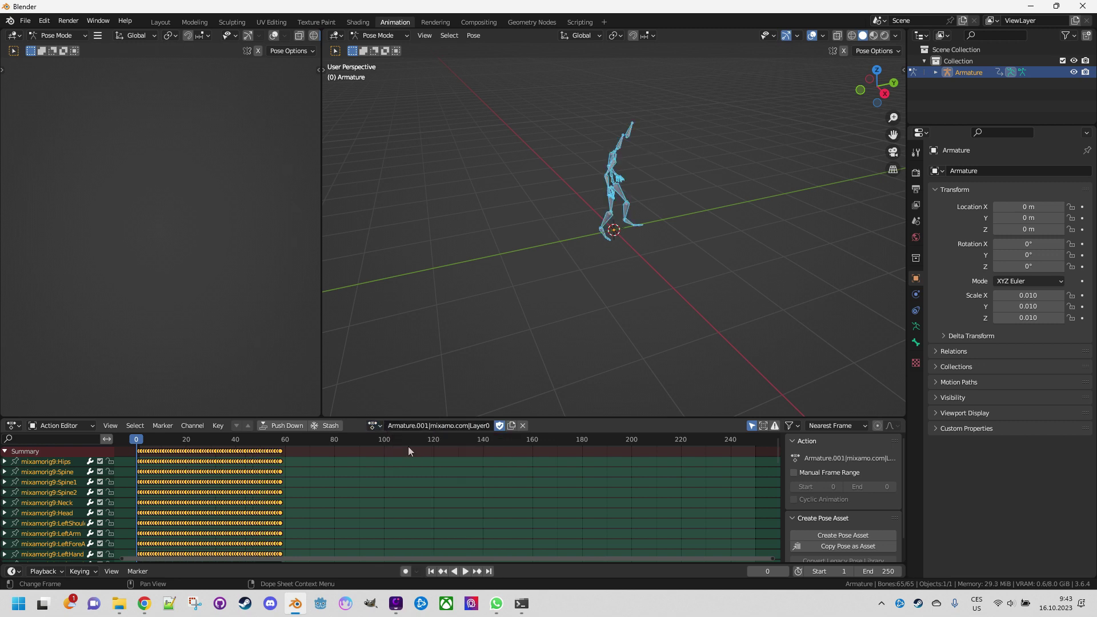
{"action": "double_click", "coordinate": [432, 425]}
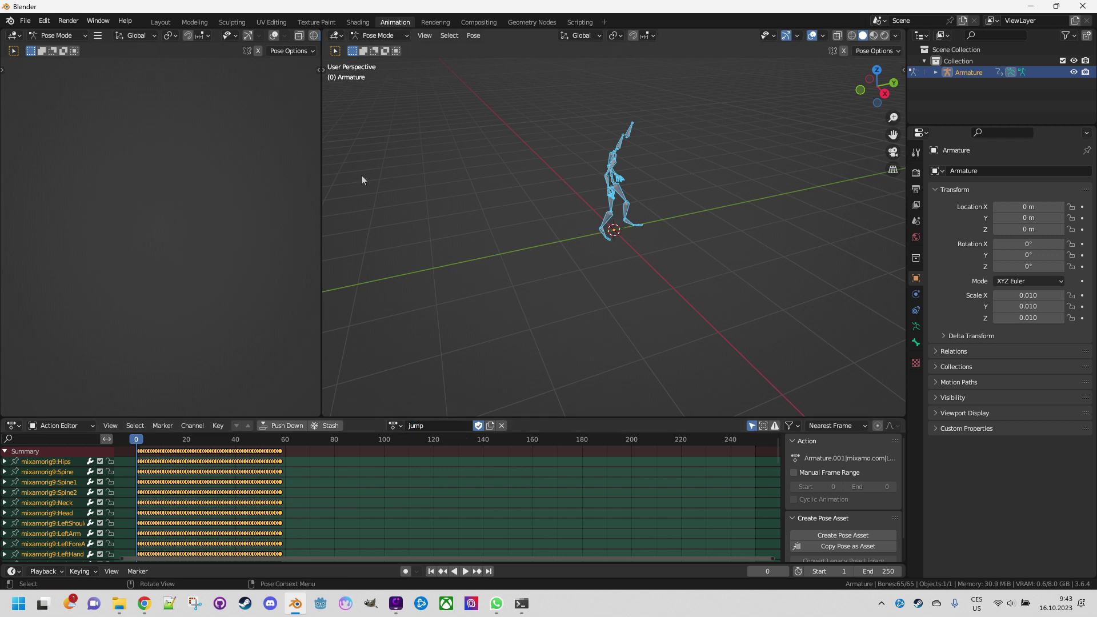
Export the scene as glTF 2.0 binary 'animations.glb' into Downloads
{"action": "left_click", "coordinate": [26, 21]}
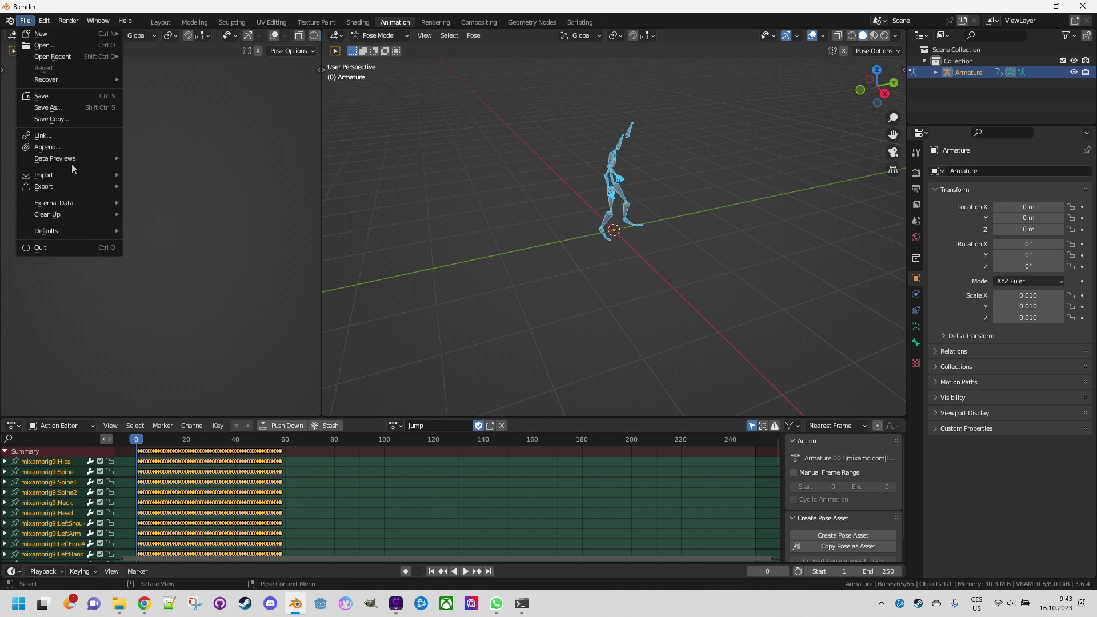
{"action": "mouse_move", "coordinate": [85, 187]}
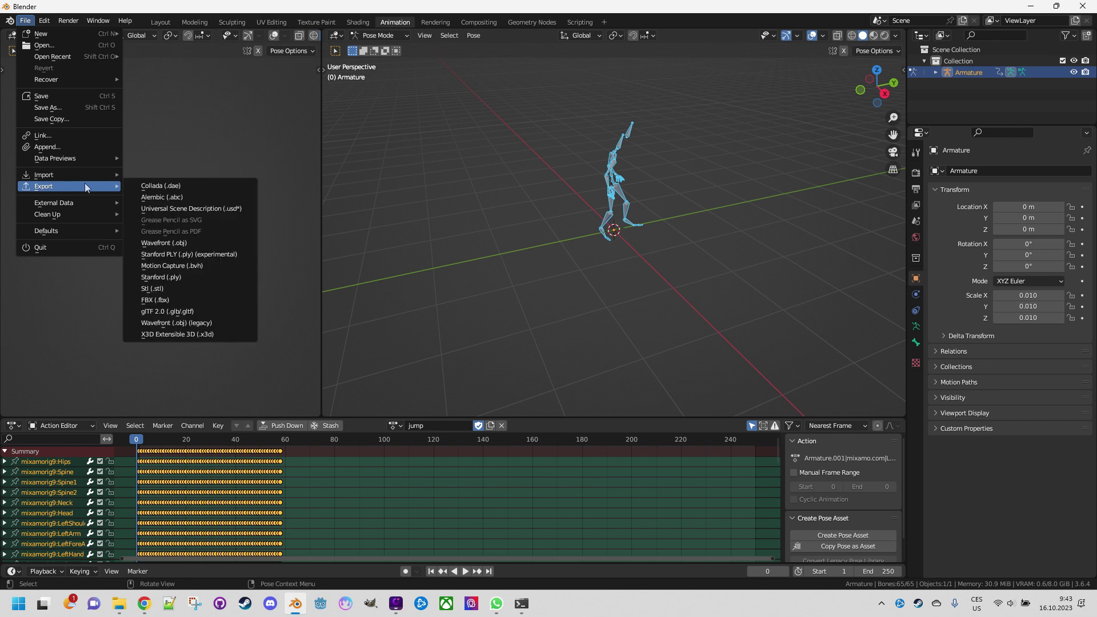
{"action": "left_click", "coordinate": [175, 312]}
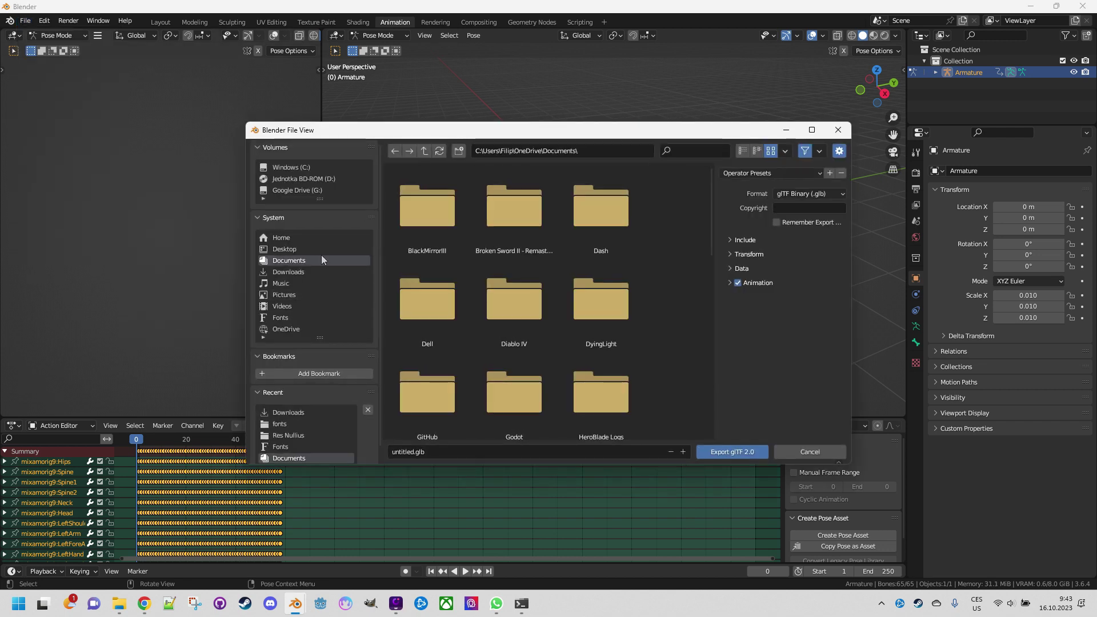
{"action": "left_click", "coordinate": [297, 272]}
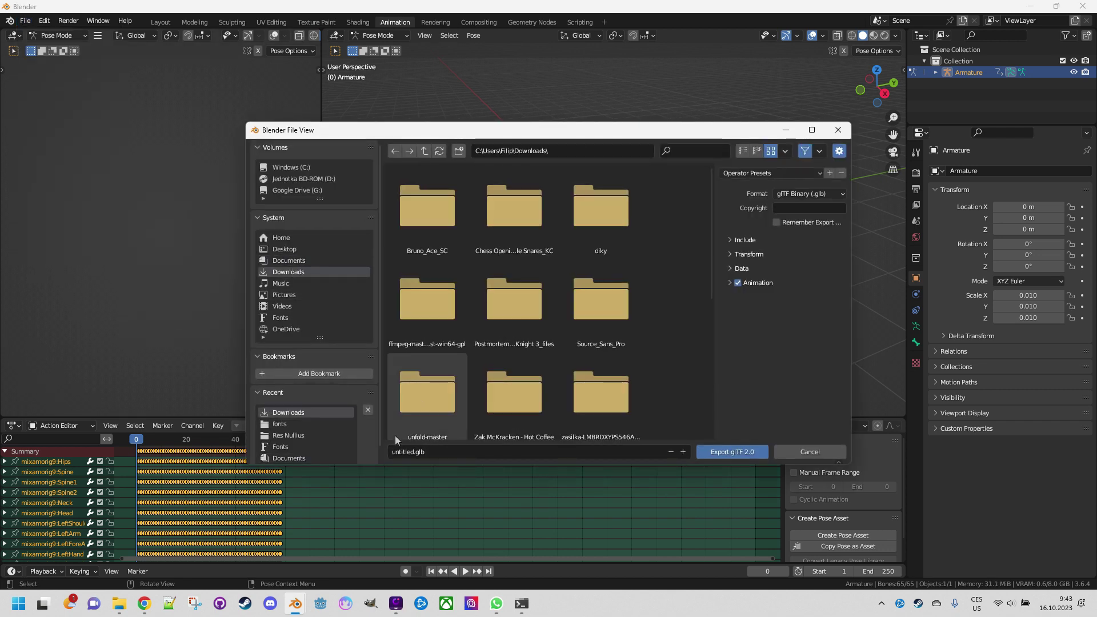
{"action": "left_click", "coordinate": [402, 453]}
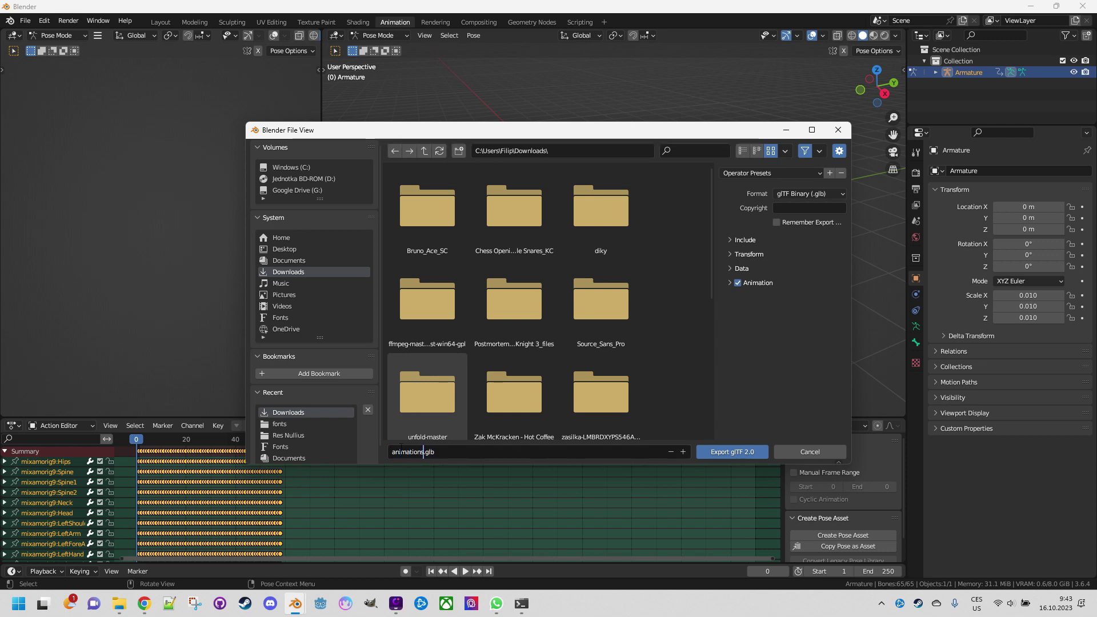
{"action": "left_click", "coordinate": [729, 452]}
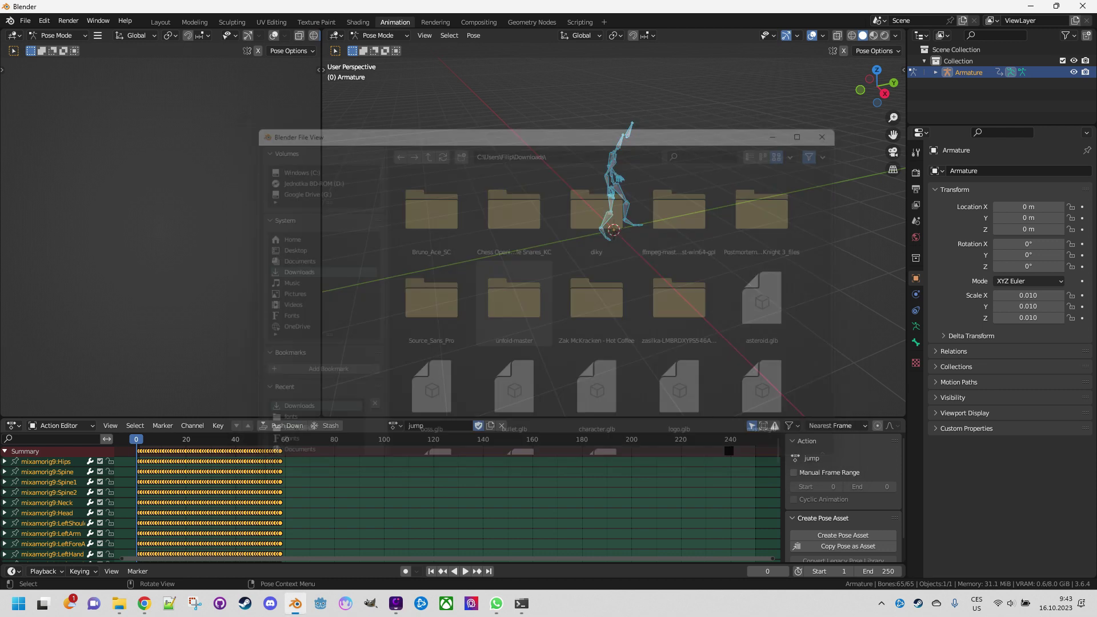